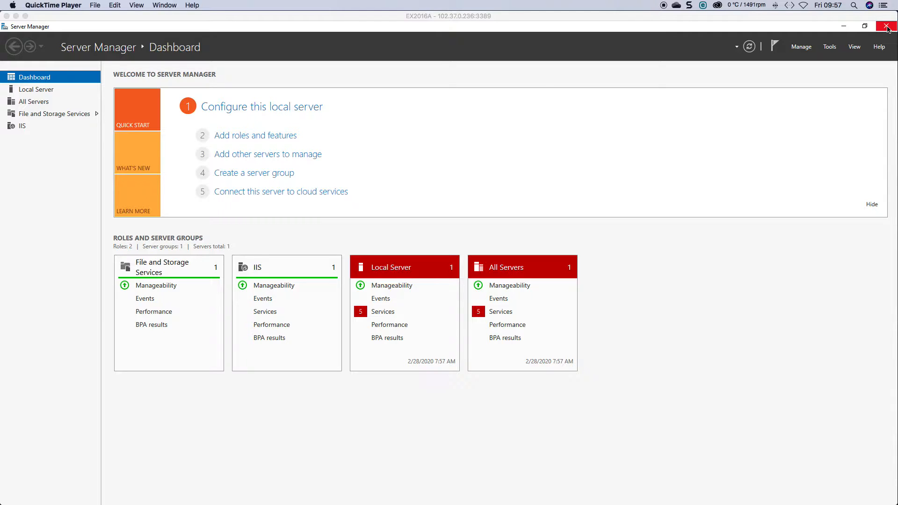
Step: Close Server Manager and mount the ExchangeServer2016-x64-CU15 disc image from the Downloads folder
click(887, 27)
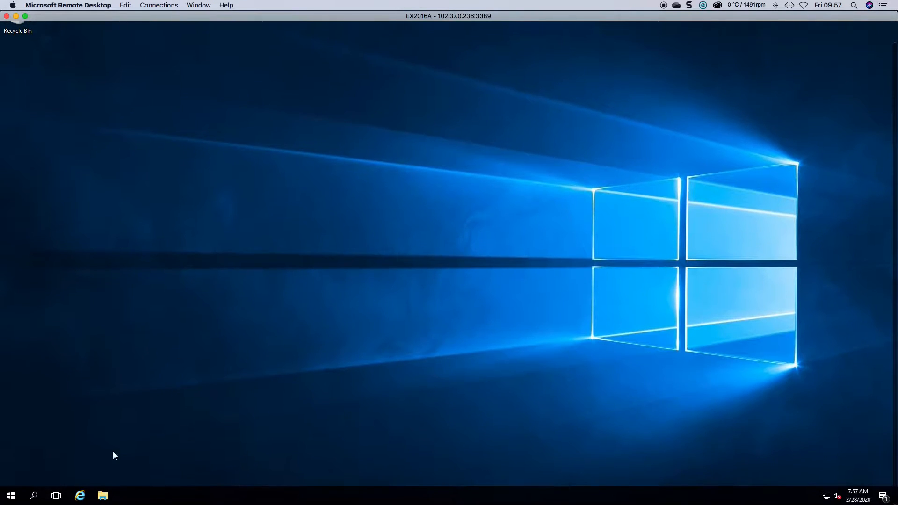
click(103, 497)
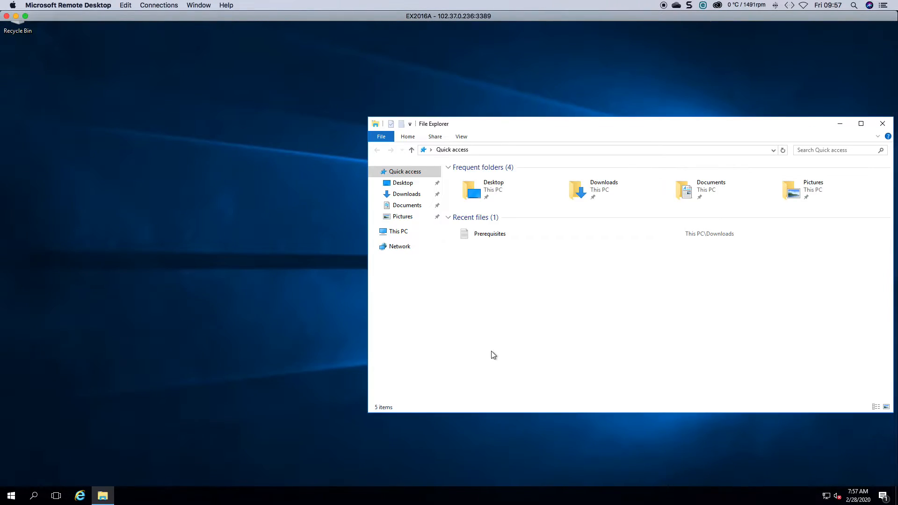
click(405, 234)
click(403, 194)
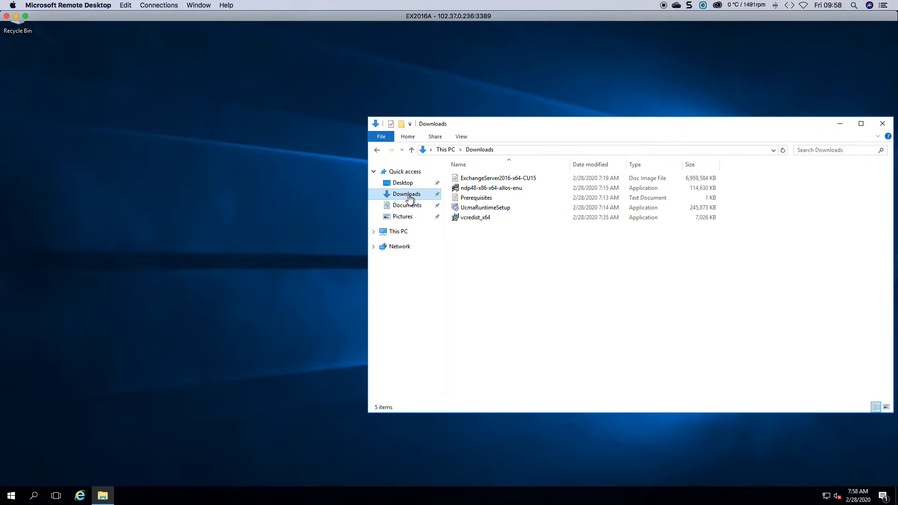
click(482, 181)
double_click(482, 181)
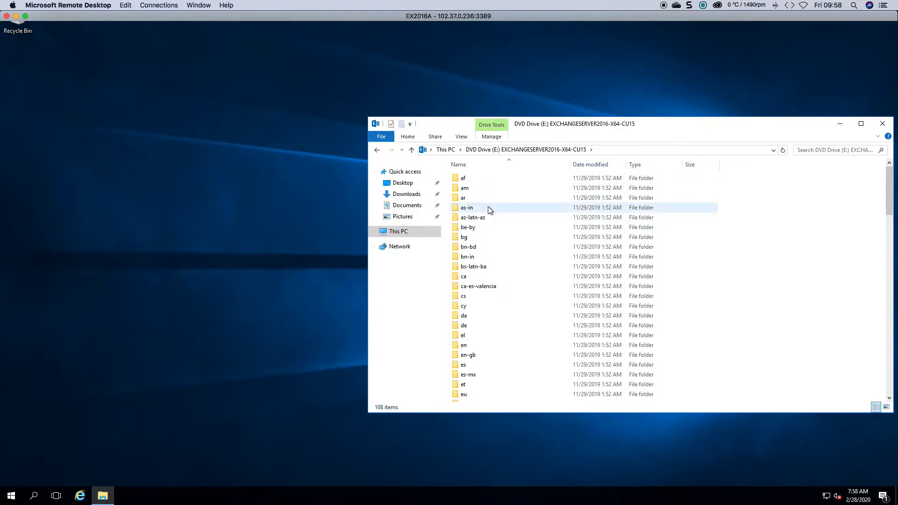
drag(888, 190, 888, 369)
drag(743, 127, 567, 63)
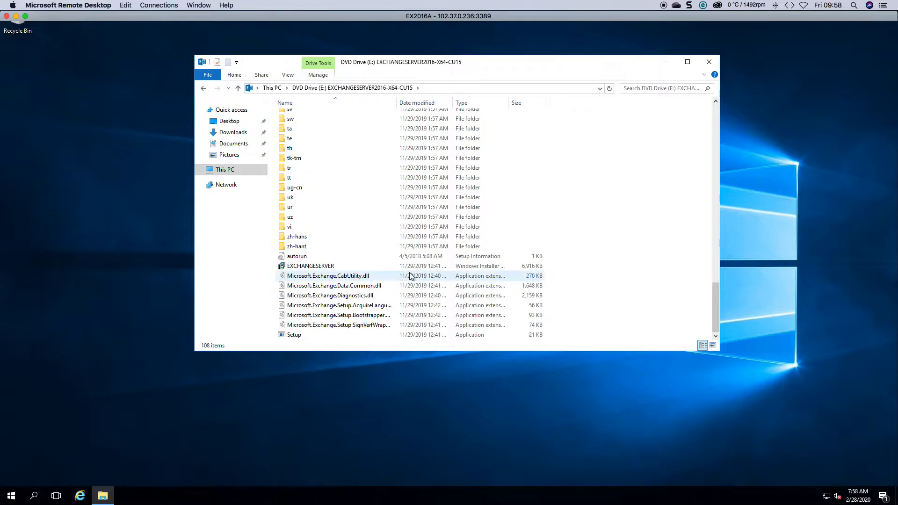
right_click(293, 336)
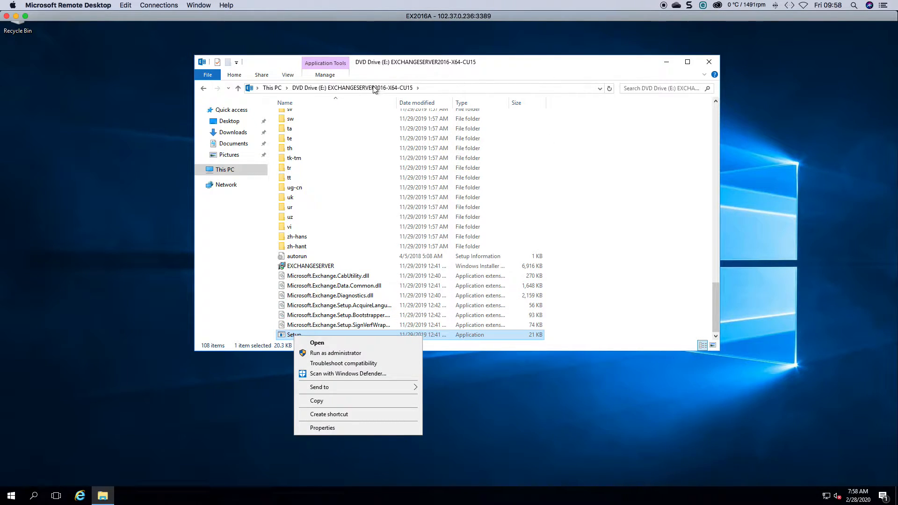
click(236, 136)
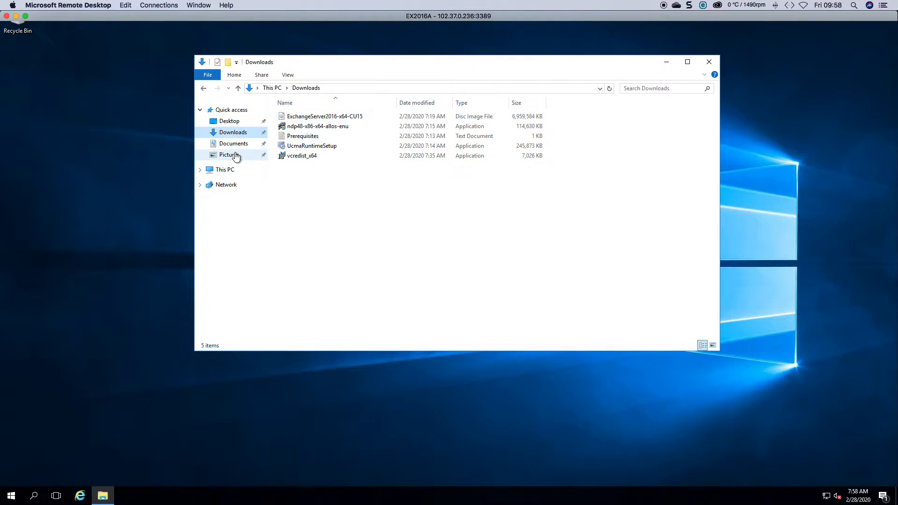
click(228, 173)
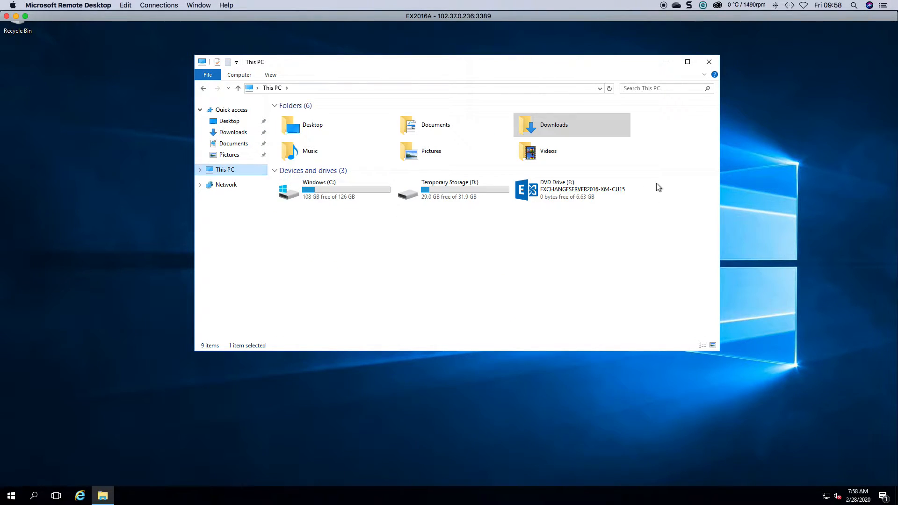
Step: Run the Setup application on the mounted DVD Drive (E:) EXCHANGESERVER2016-X64-CU15 as administrator
double_click(561, 188)
drag(713, 134, 710, 322)
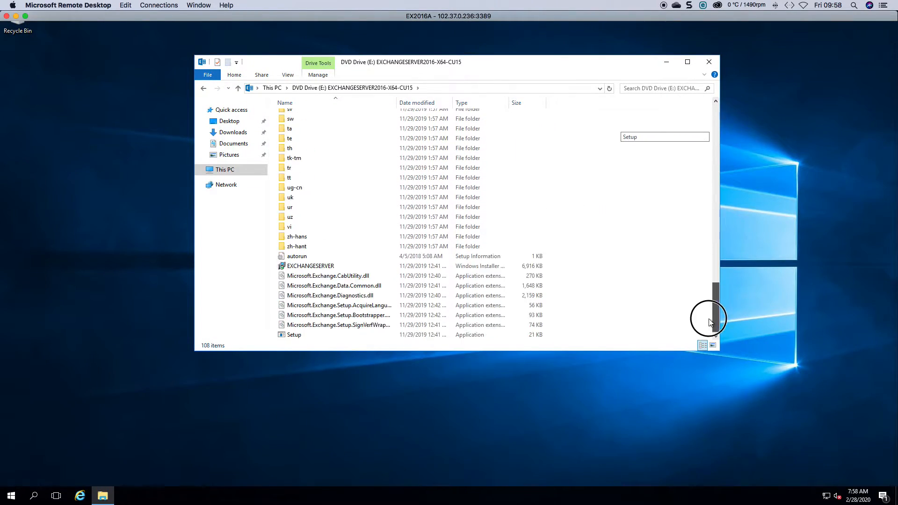
right_click(291, 335)
click(310, 352)
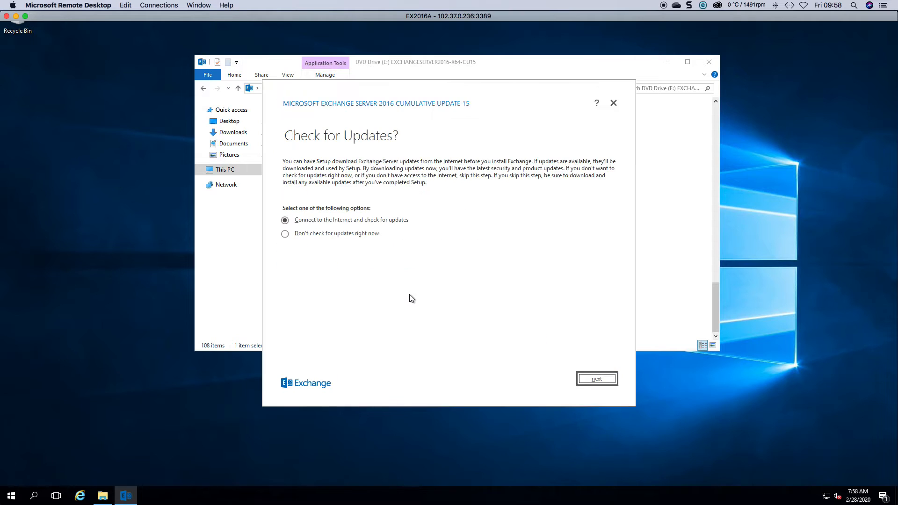
Step: Close the file browser window and have Exchange setup connect to the Internet and check for updates before continuing
click(709, 62)
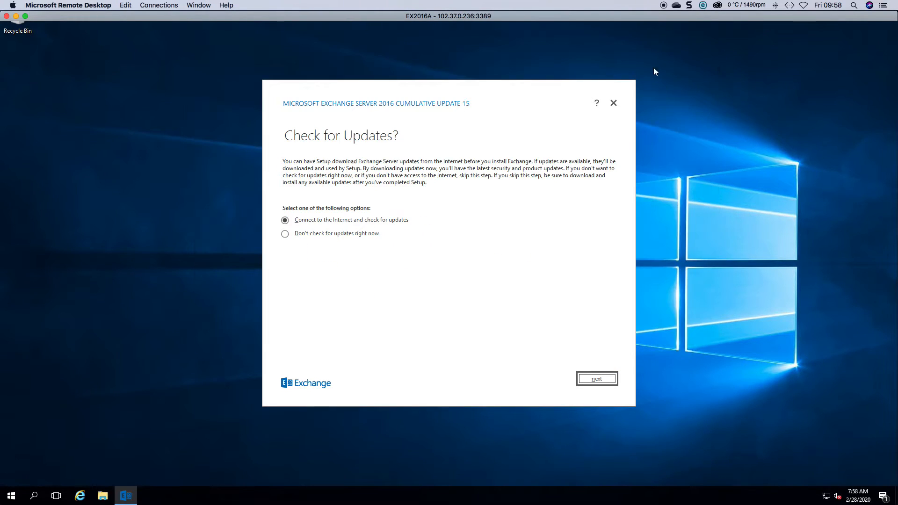
drag(431, 97, 434, 83)
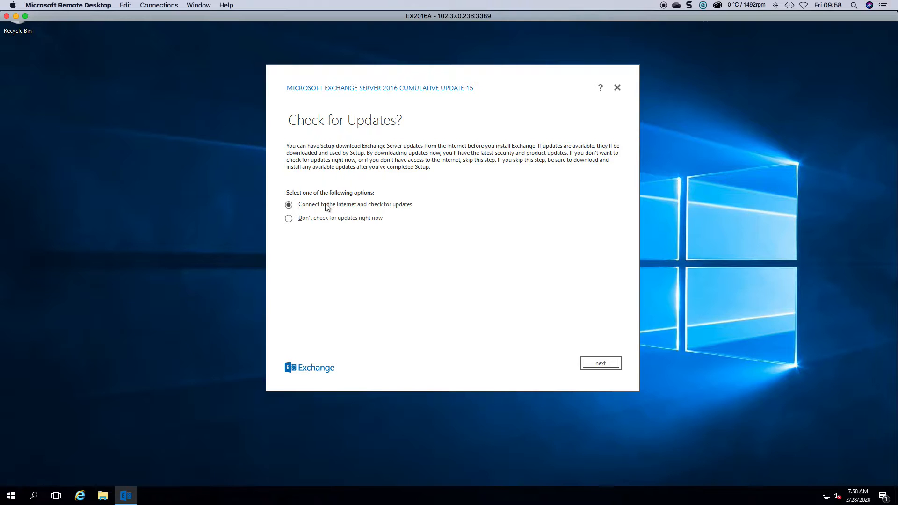
click(607, 359)
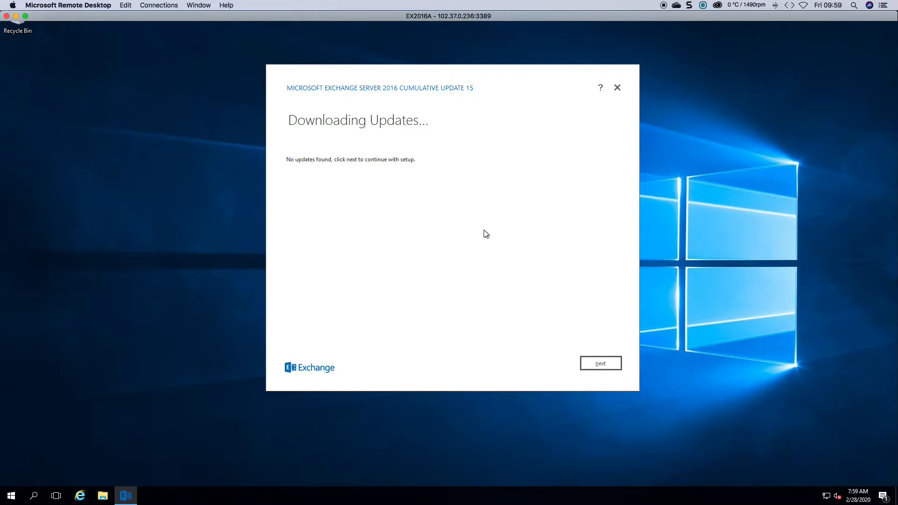
click(599, 363)
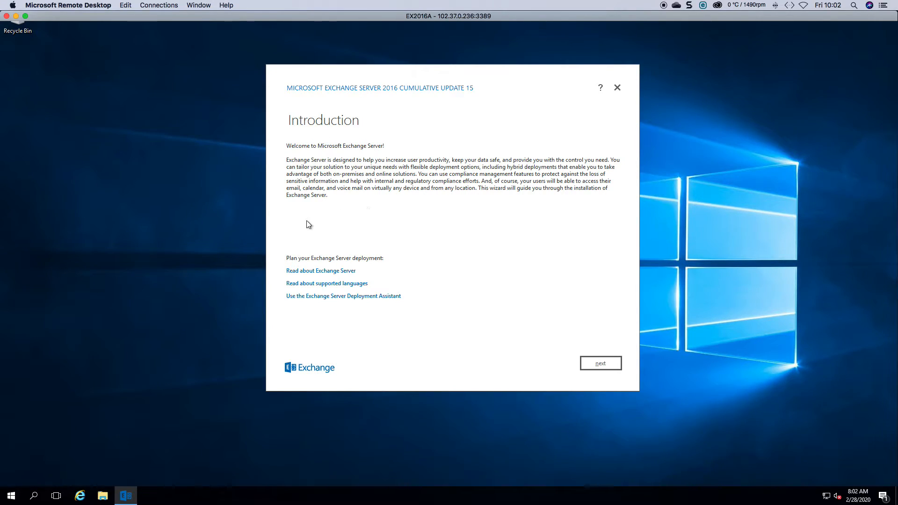
Step: Continue past the setup introduction and accept the terms in the Exchange Server license agreement
click(611, 368)
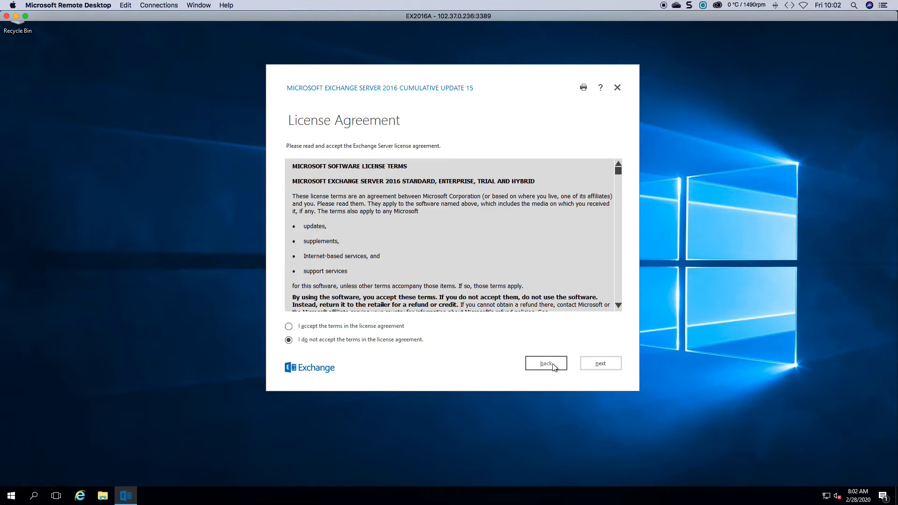
click(347, 327)
mouse_move(619, 170)
mouse_down()
mouse_move(618, 296)
mouse_move(618, 173)
mouse_up()
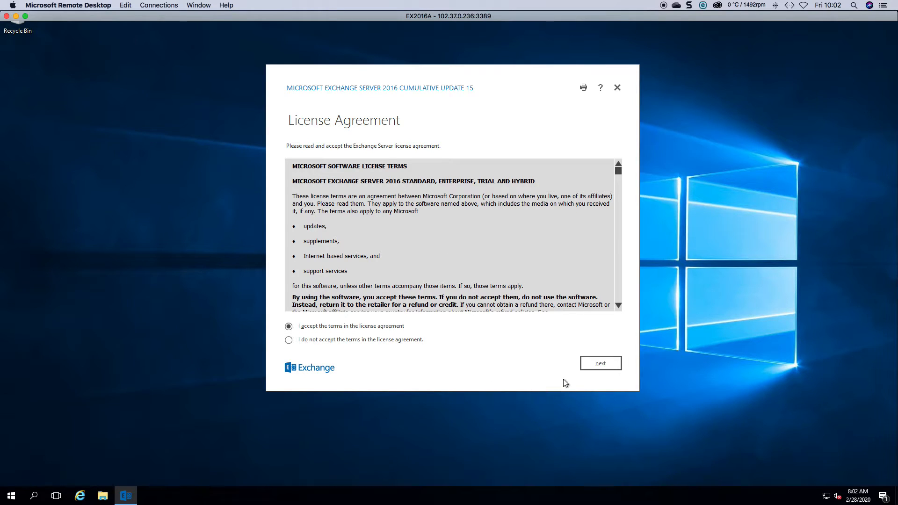
click(600, 363)
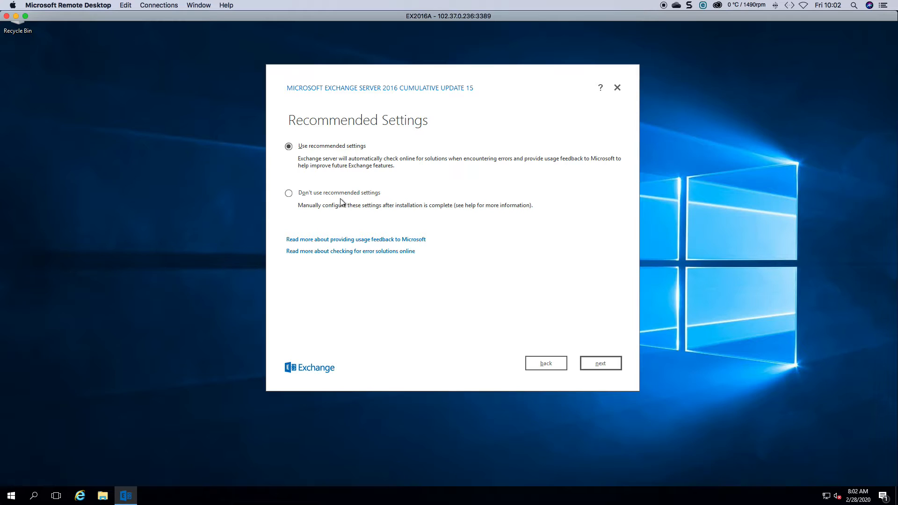
Step: Keep the recommended settings and select the Mailbox role as the server role to install
click(607, 366)
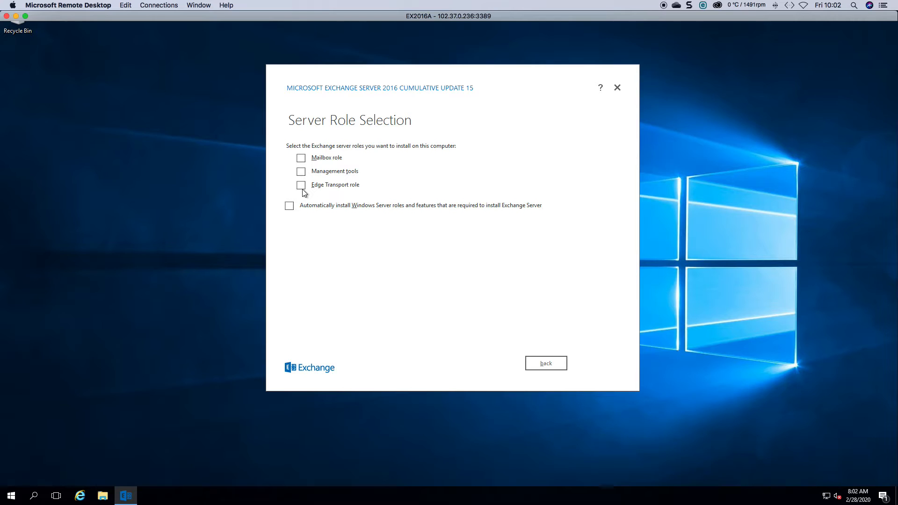
click(301, 159)
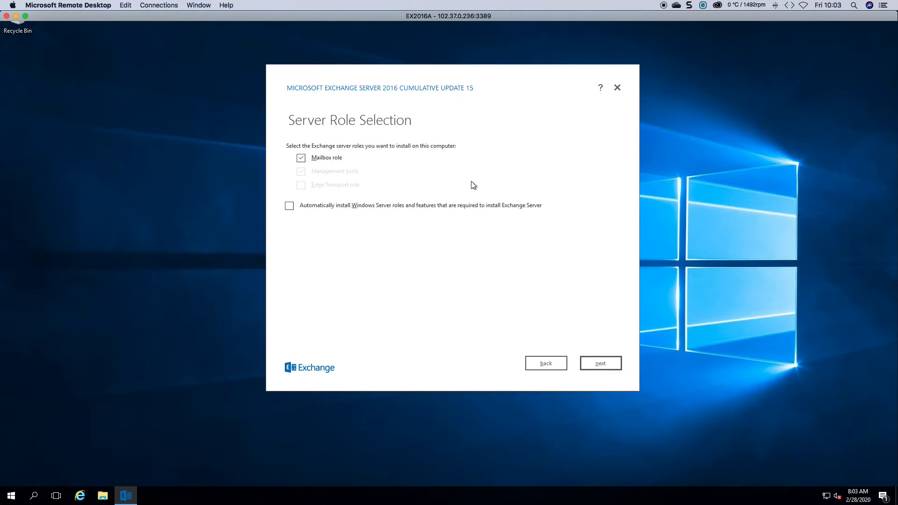
click(608, 363)
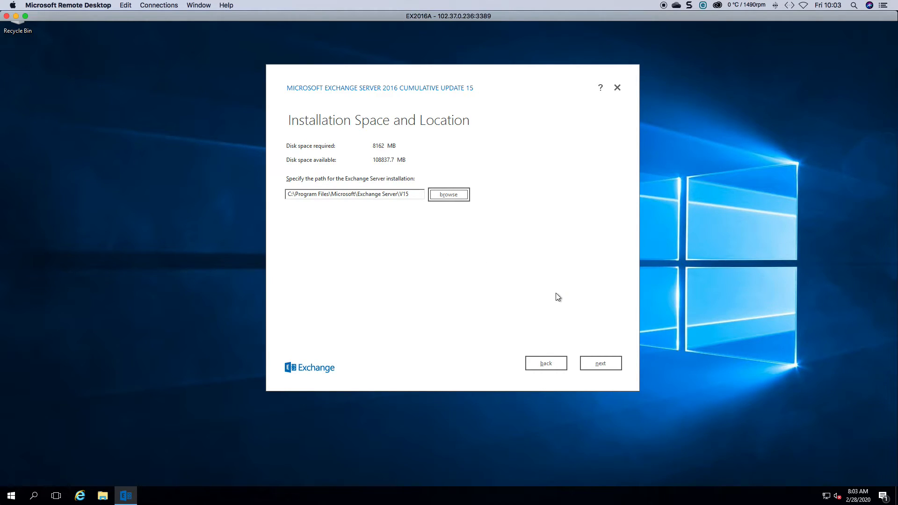
Step: Accept the installation path C:\Program Files\Microsoft\Exchange Server\V15 and the organization name First Organization
click(598, 365)
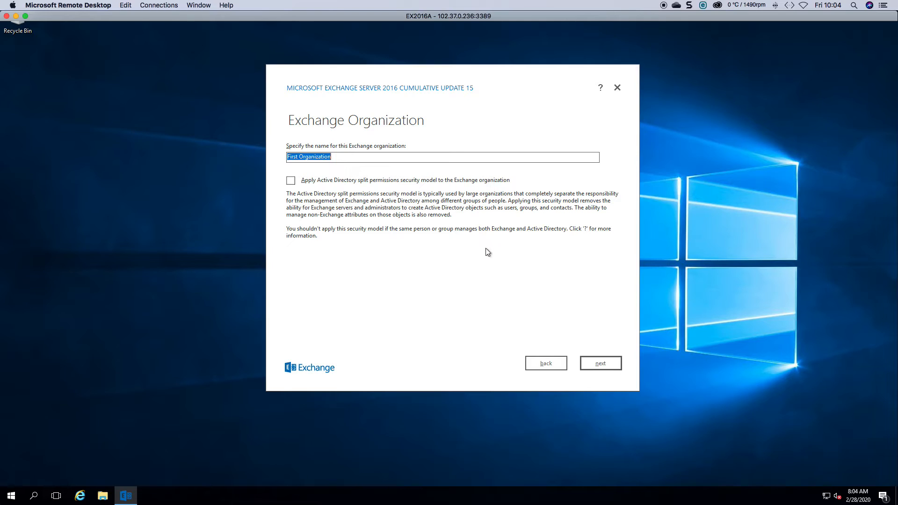
click(599, 370)
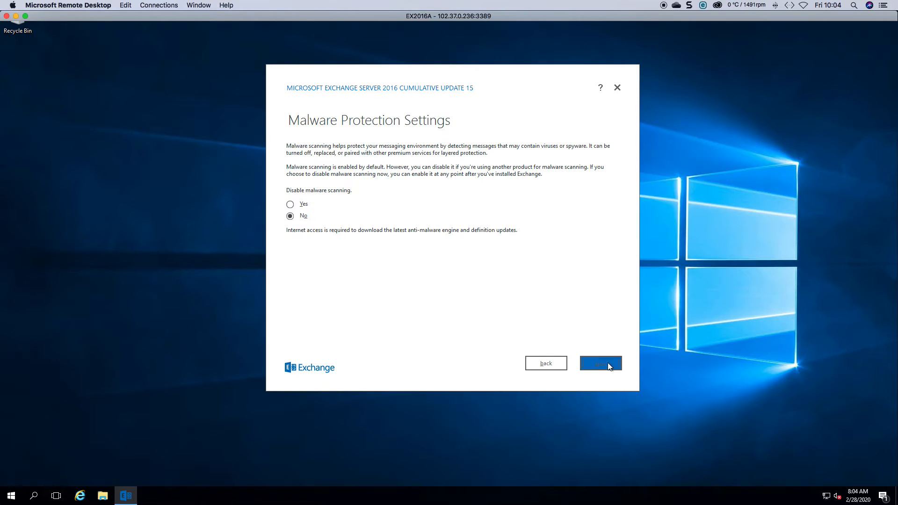
Step: Leave malware scanning enabled and start the Exchange installation after the readiness checks
click(608, 363)
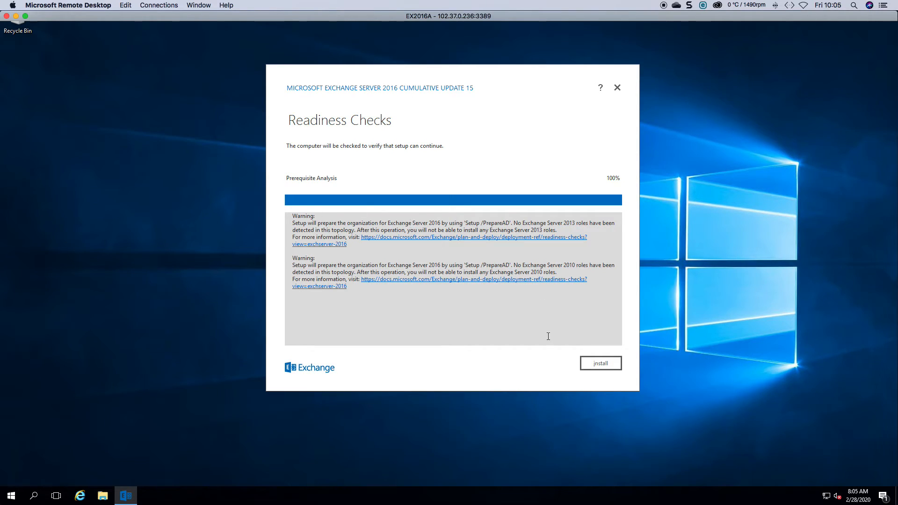
click(600, 364)
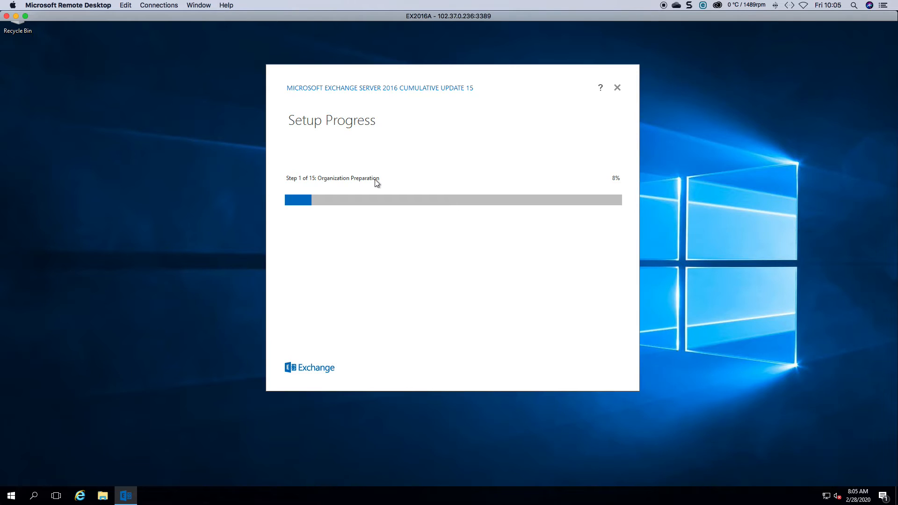
Step: Open Active Directory Users and Computers from the administrative tools and expand the Tlab.local domain in a widened console tree
click(11, 496)
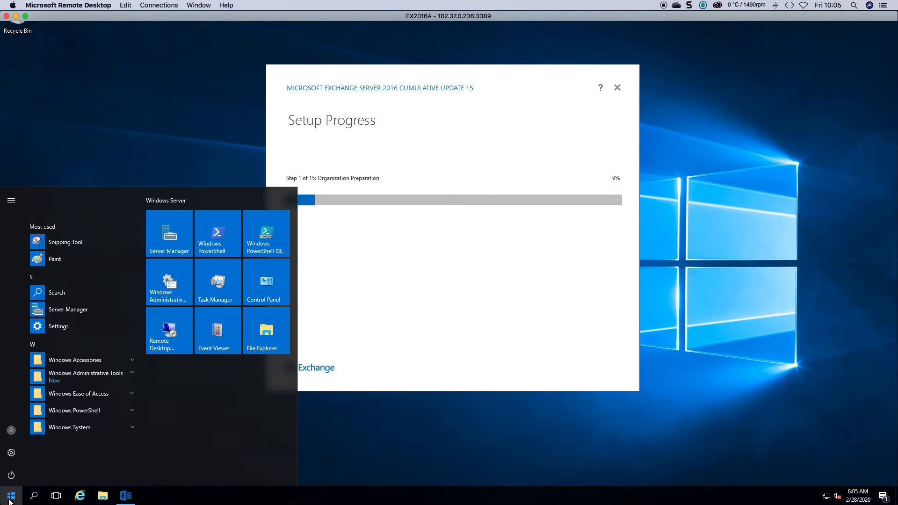
click(161, 289)
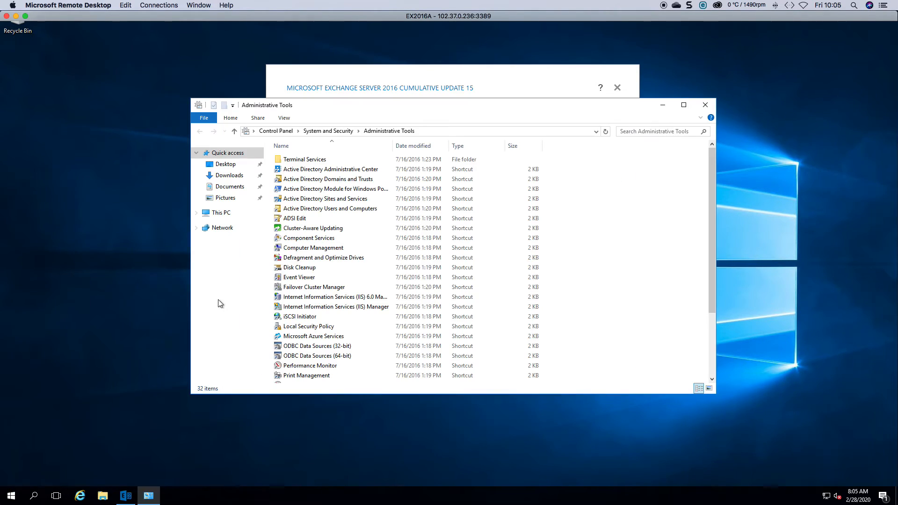
double_click(335, 209)
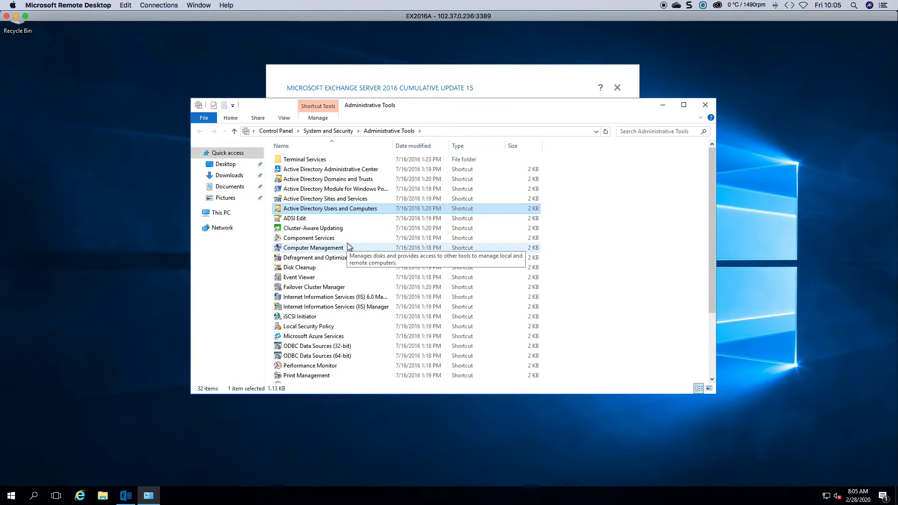
click(51, 102)
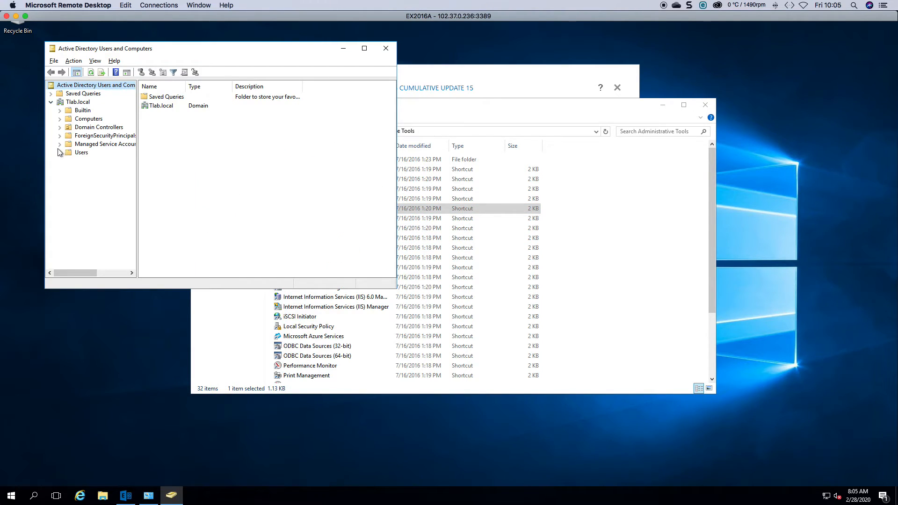
drag(138, 176, 241, 179)
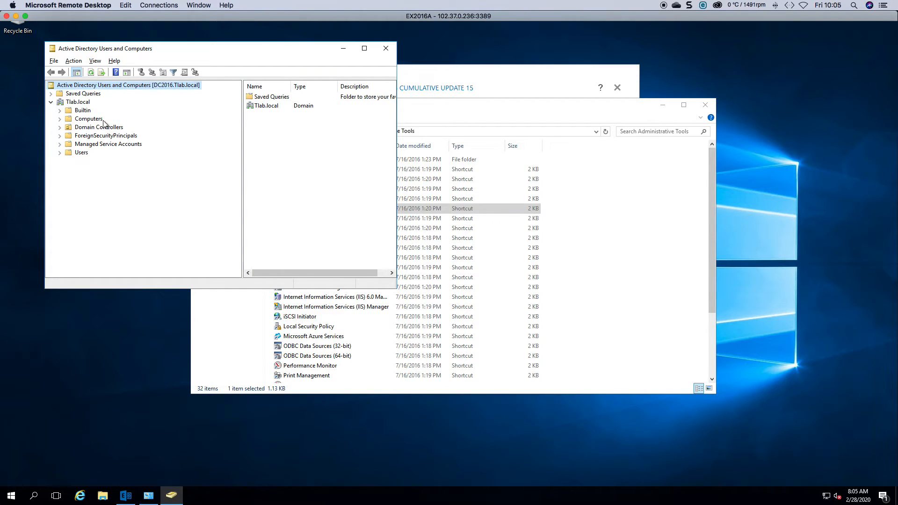
Step: Close the Administrative Tools window and place the Exchange setup window beside the Active Directory console
click(450, 108)
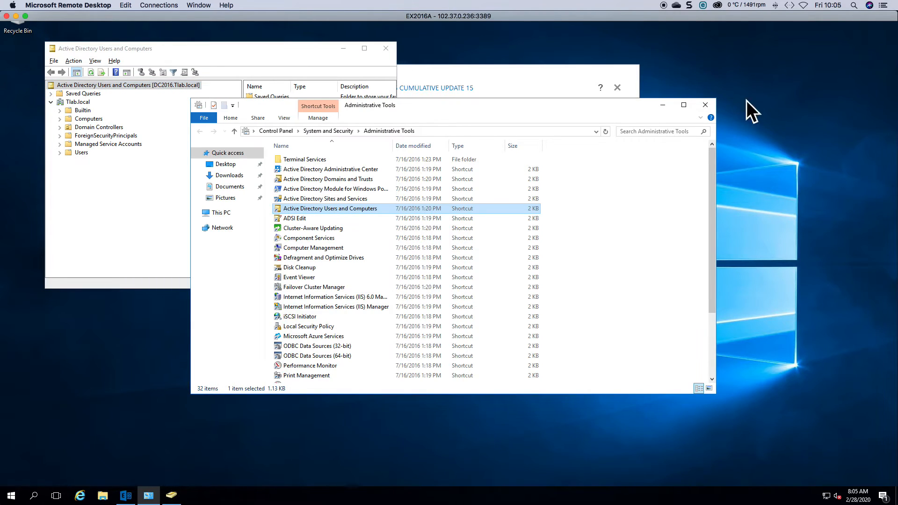
click(706, 106)
drag(498, 75, 614, 72)
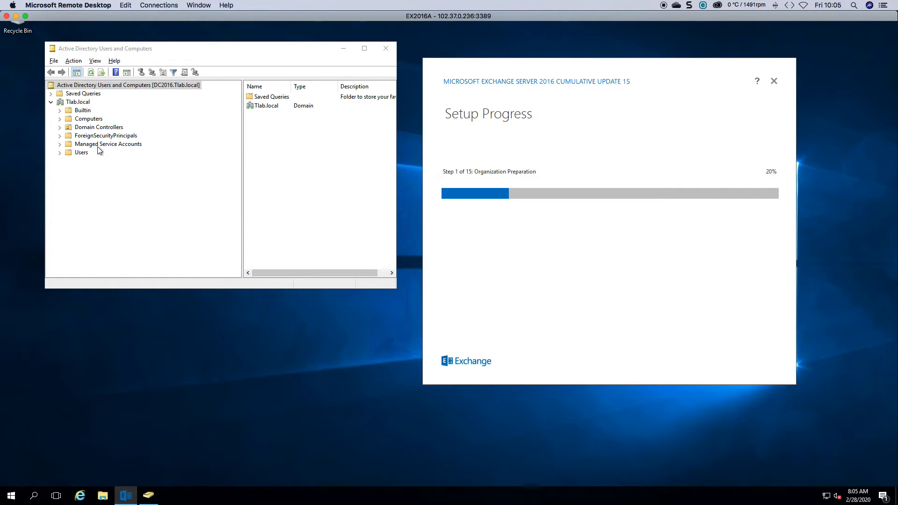
Step: Refresh the Tlab.local domain to check for new Exchange containers, and return to the Exchange setup progress
click(79, 103)
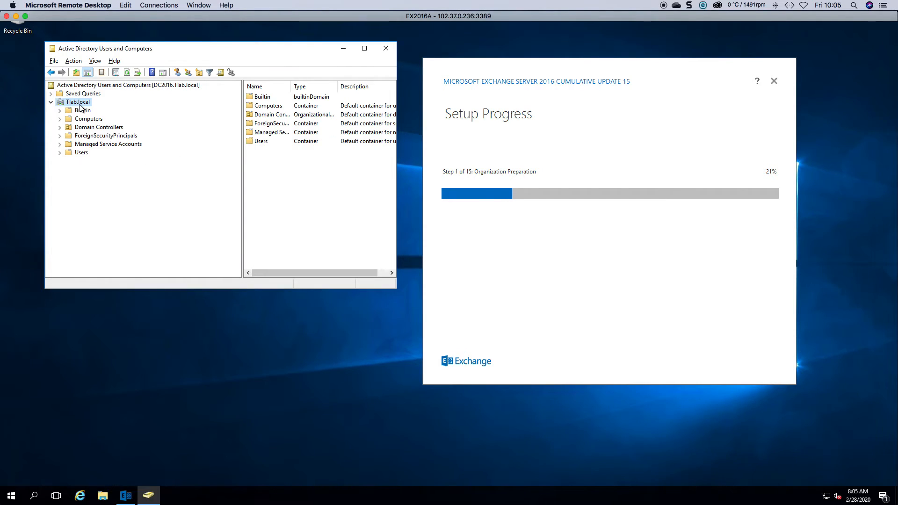
right_click(80, 105)
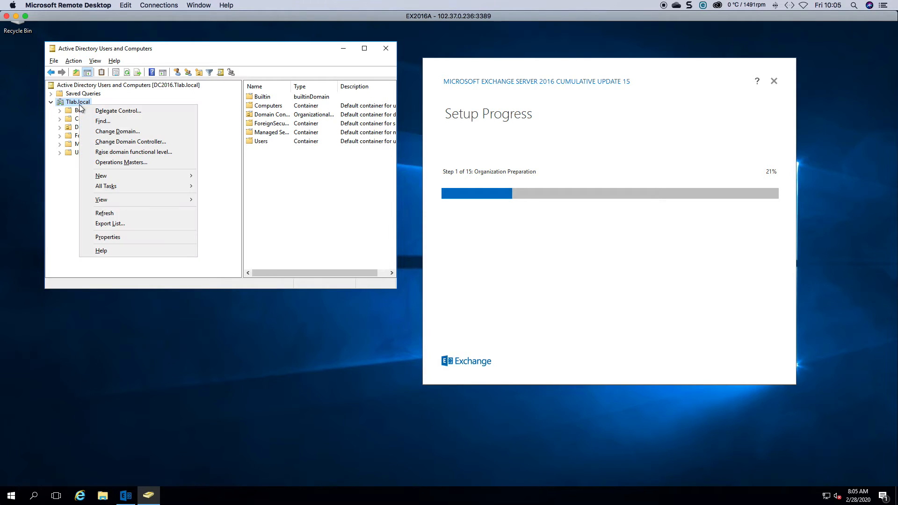
click(121, 214)
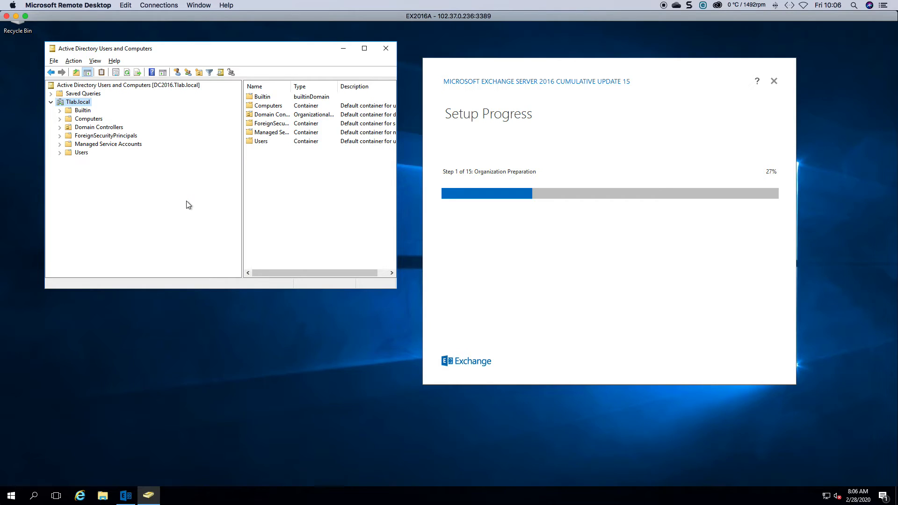
click(658, 282)
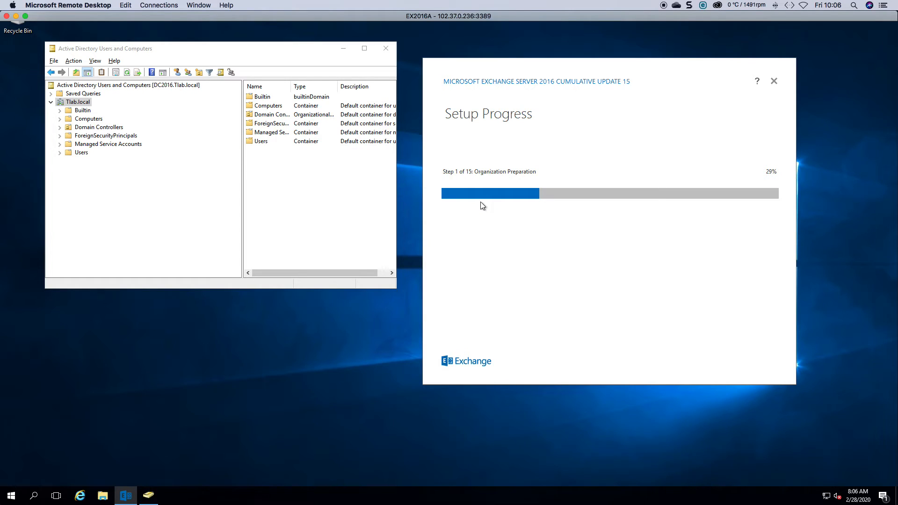
Step: Refresh the Tlab.local domain during organization preparation to check for Exchange containers, and return to the Exchange setup progress
click(145, 200)
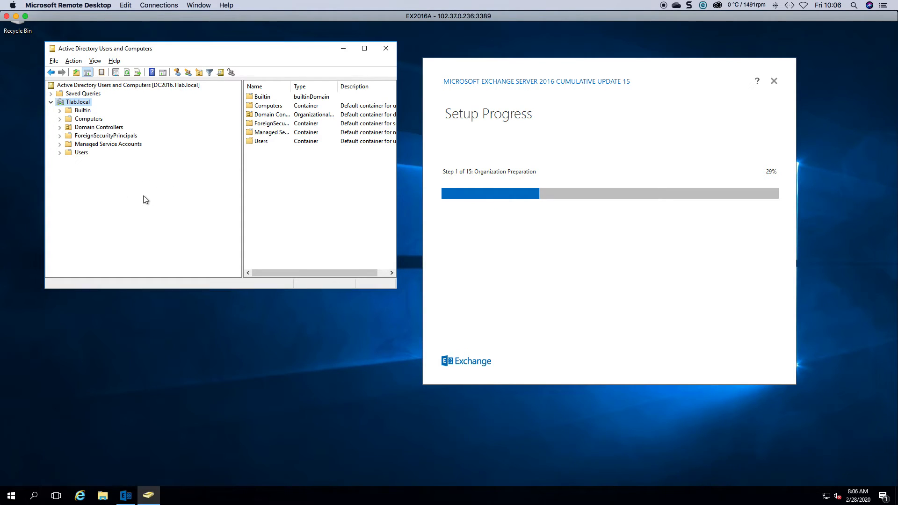
click(601, 140)
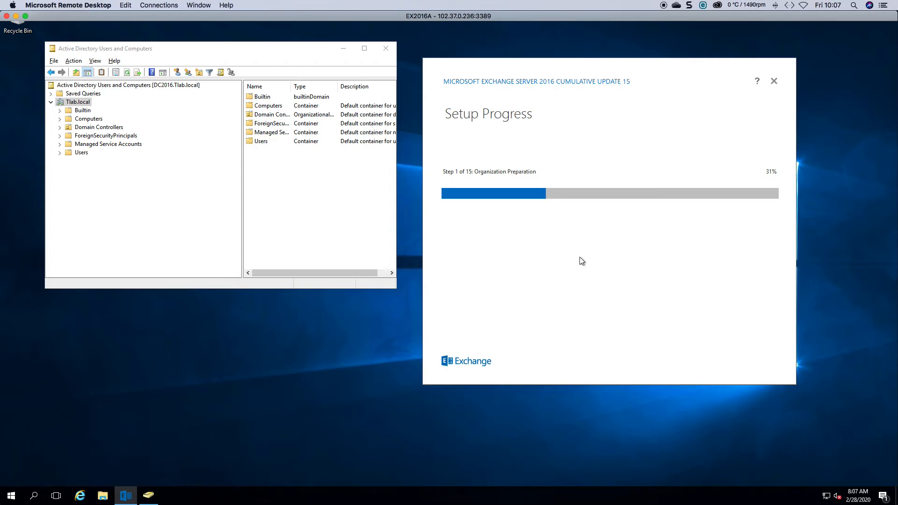
click(125, 208)
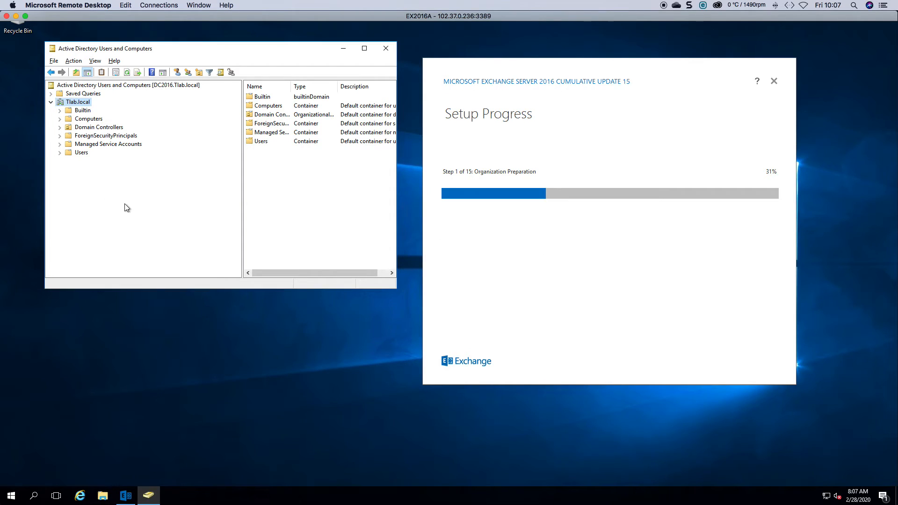
right_click(65, 102)
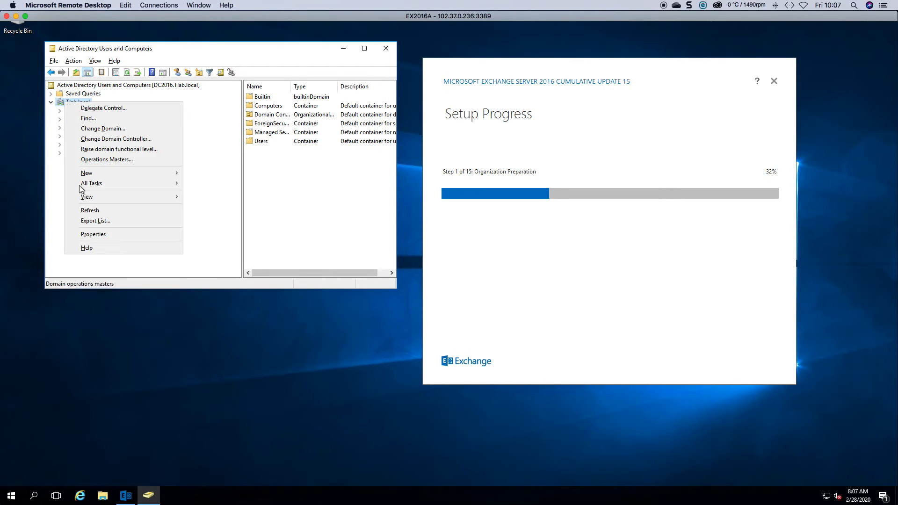
click(89, 211)
click(730, 280)
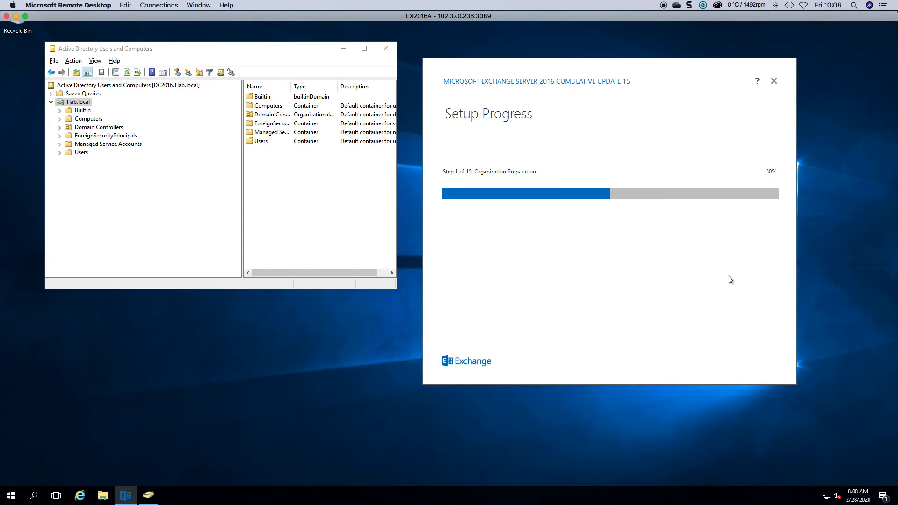
Step: Refresh the Tlab.local domain once more and open the Microsoft Exchange Security Groups organizational unit to list its groups
click(129, 194)
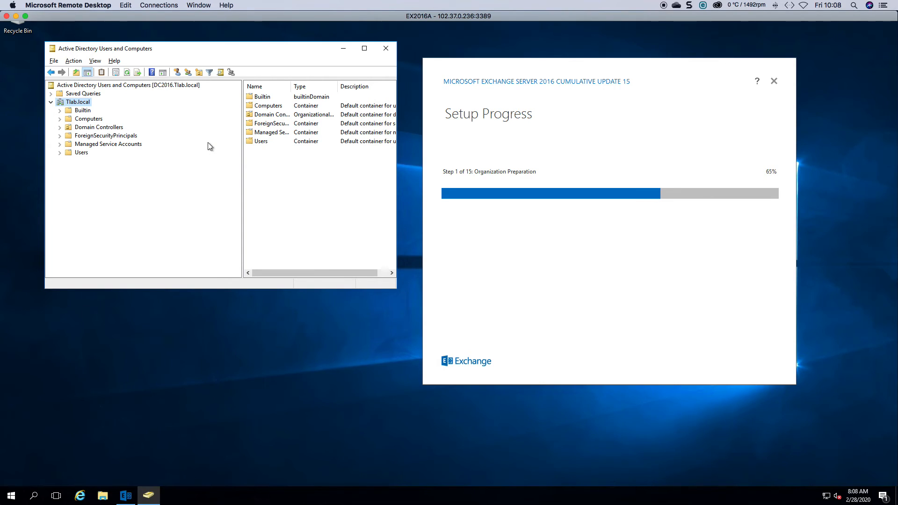
right_click(84, 103)
click(122, 212)
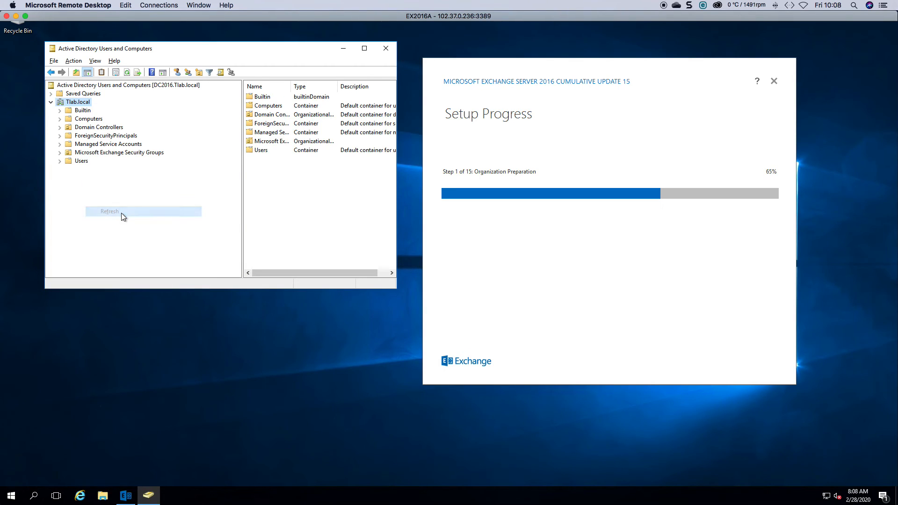
click(88, 153)
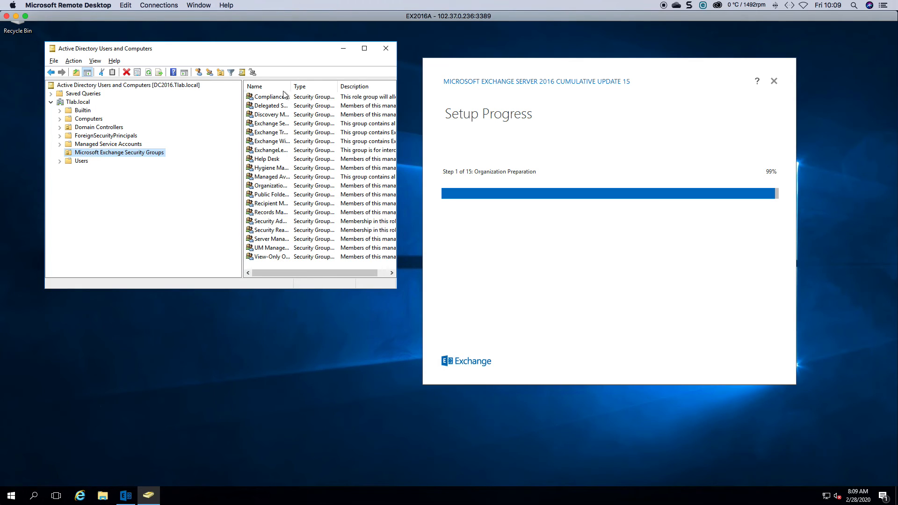
Step: Widen the Name column of the group list, view the members of the Organization Management group, and close its properties
drag(291, 86, 317, 87)
double_click(294, 186)
click(174, 83)
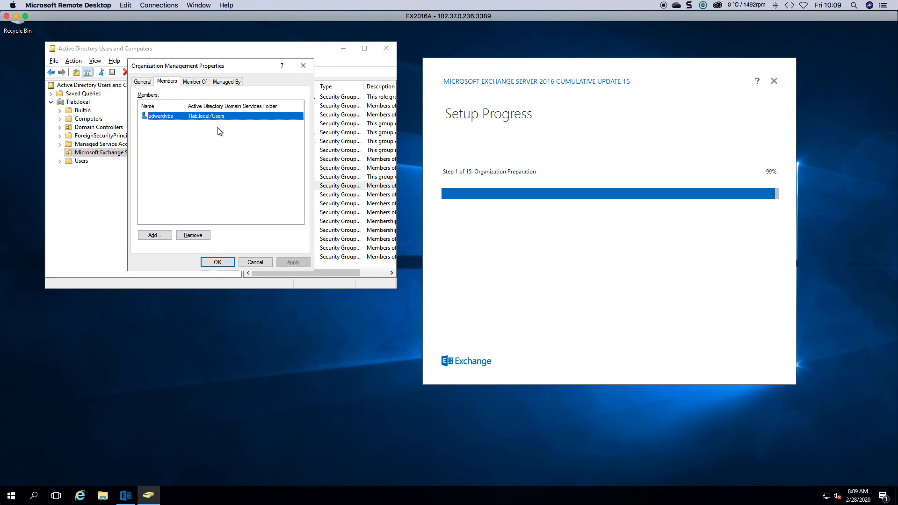
click(303, 66)
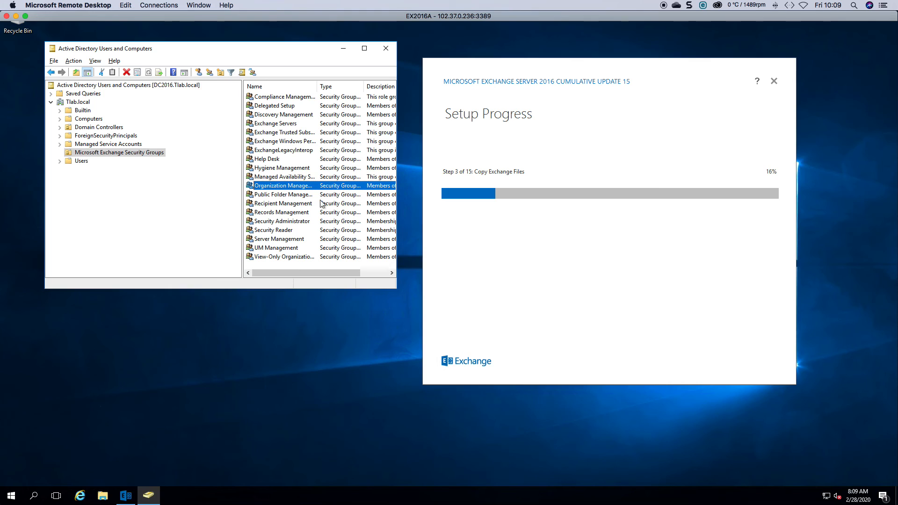
Step: Close Active Directory Users and Computers and move the Exchange setup window to the middle of the desktop
click(386, 49)
drag(518, 59, 299, 45)
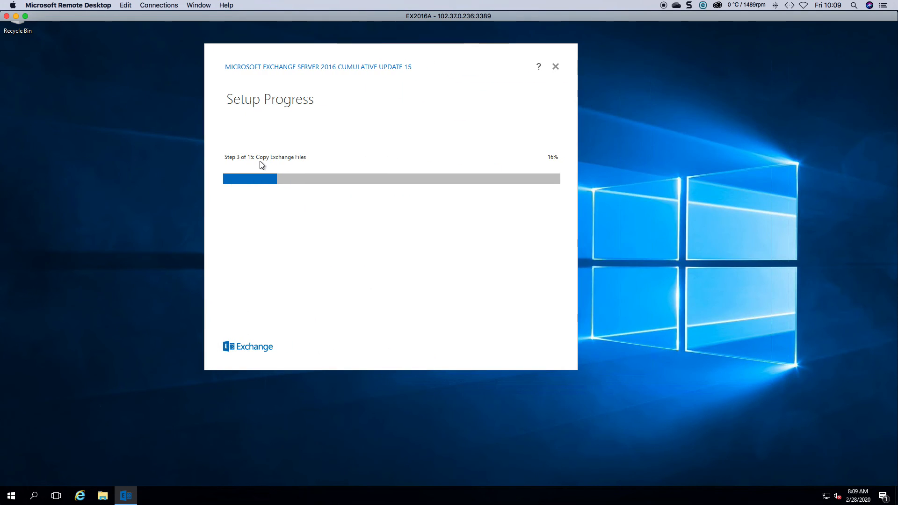